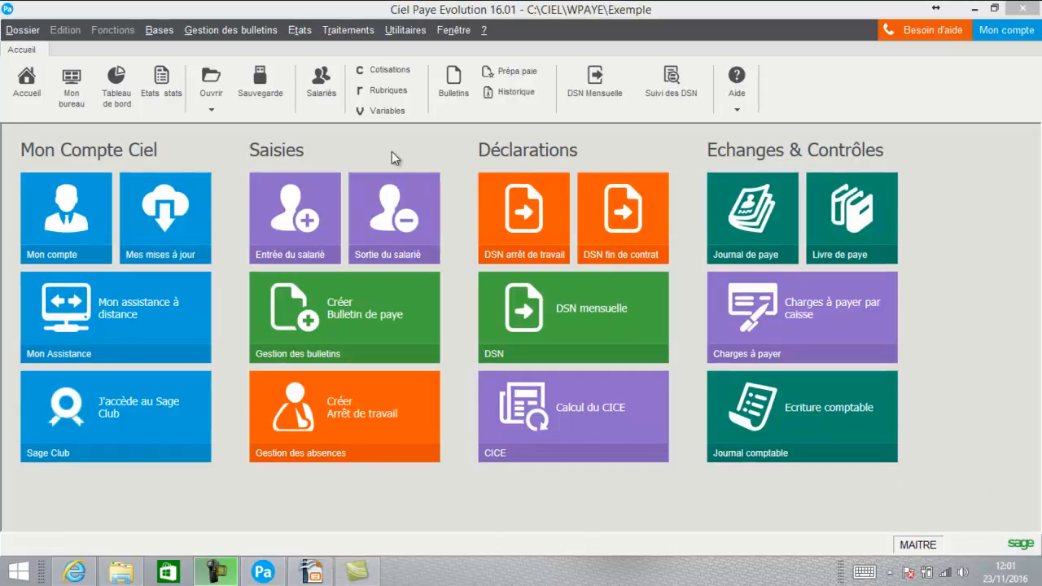
Open the pay item R602 "Prime sur chiffre d'affaire" from the Rubriques list and show its declaration settings.
left_click(156, 29)
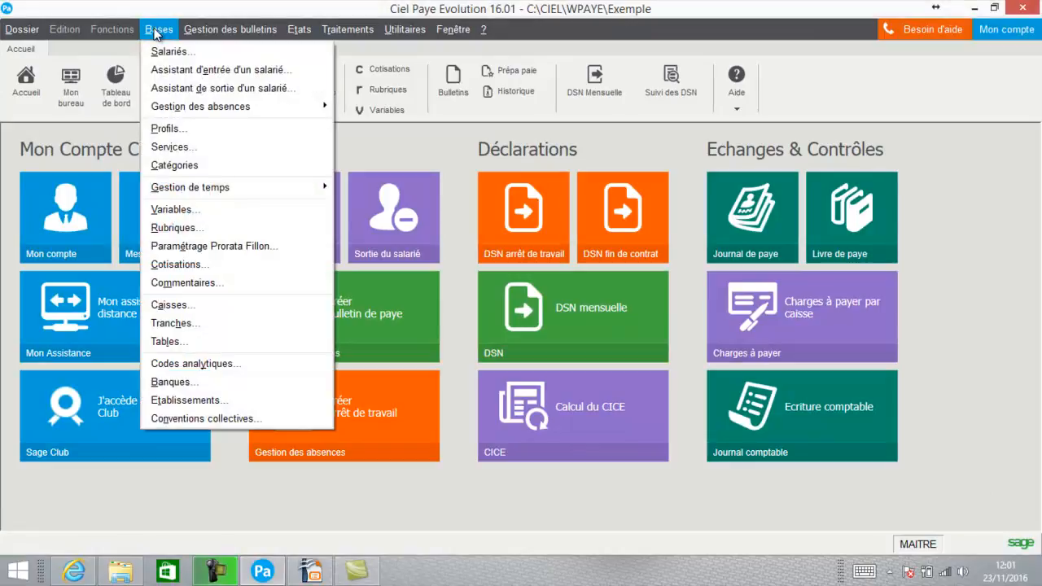
left_click(164, 227)
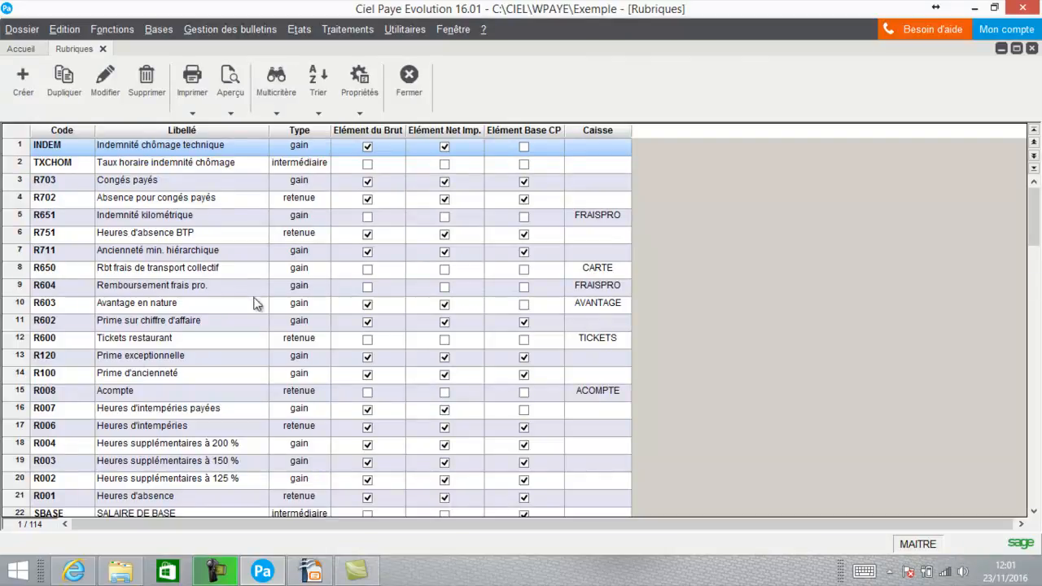
left_click(218, 323)
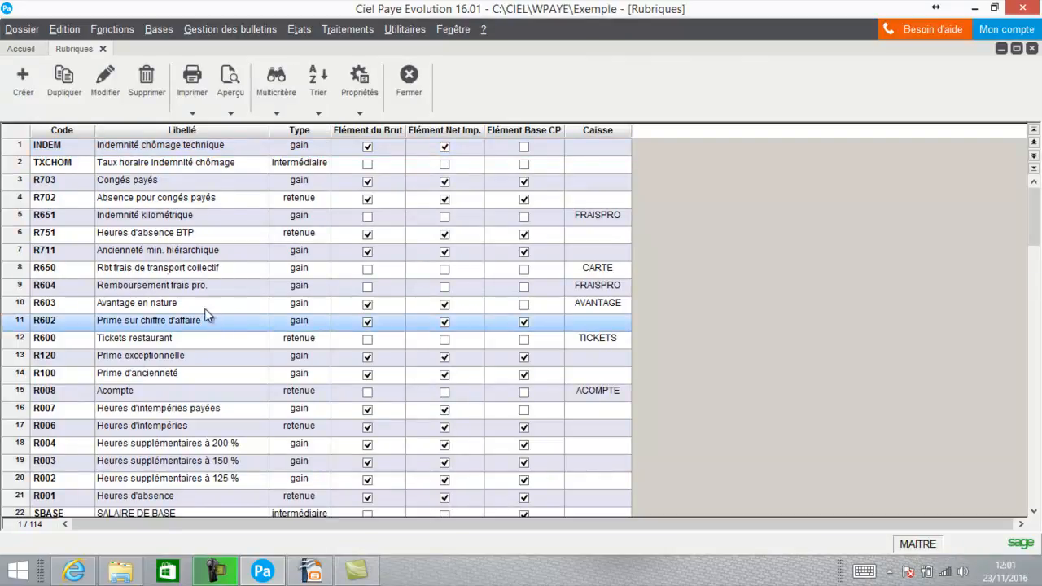
left_click(107, 85)
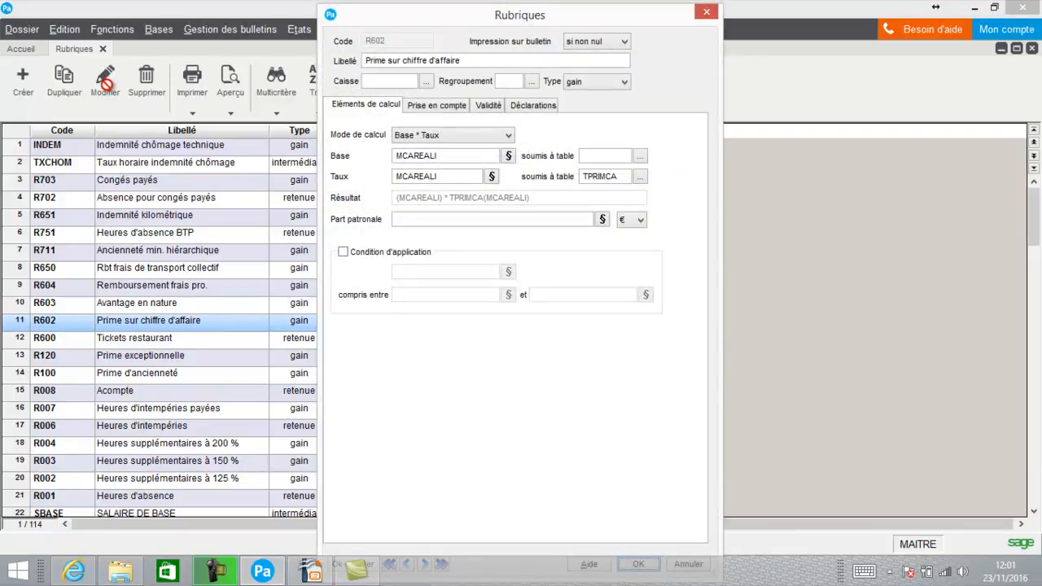
left_click(519, 106)
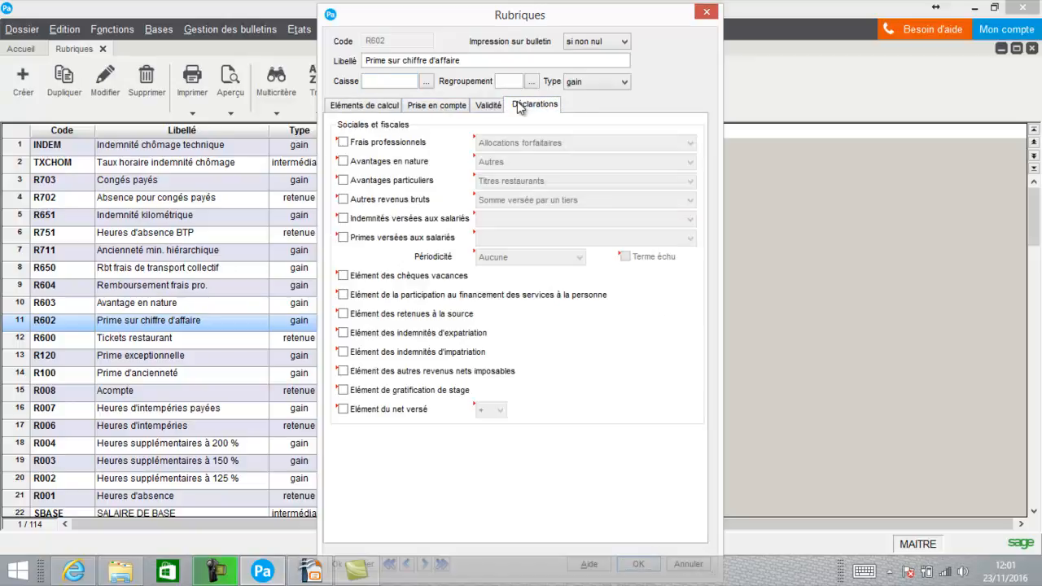
Try declaring R602 under Primes versées aux salariés as "Prime liée à l'activité", view the periodicity choices, and close without saving.
left_click(353, 244)
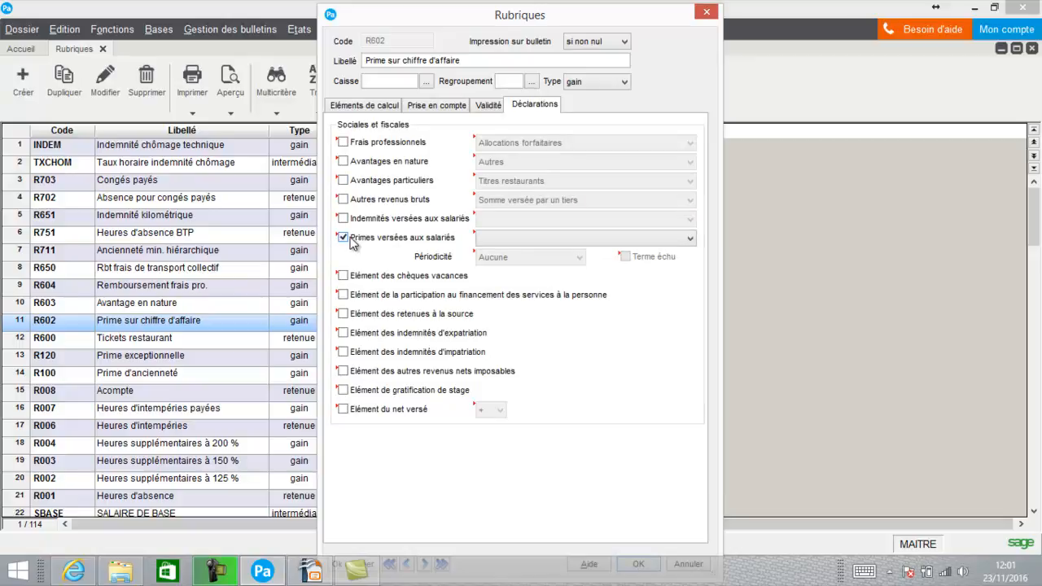
left_click(523, 240)
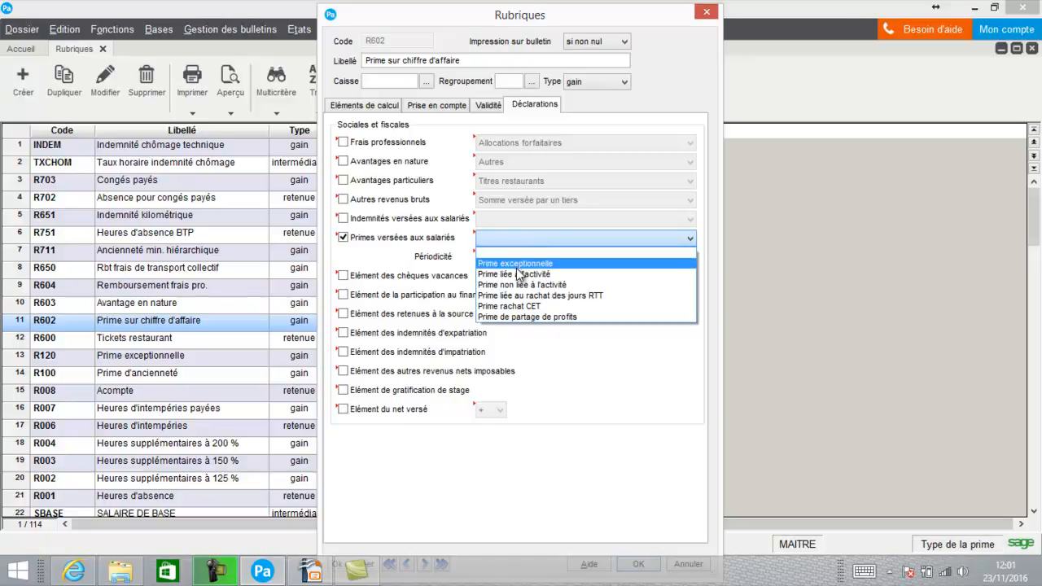
left_click(516, 273)
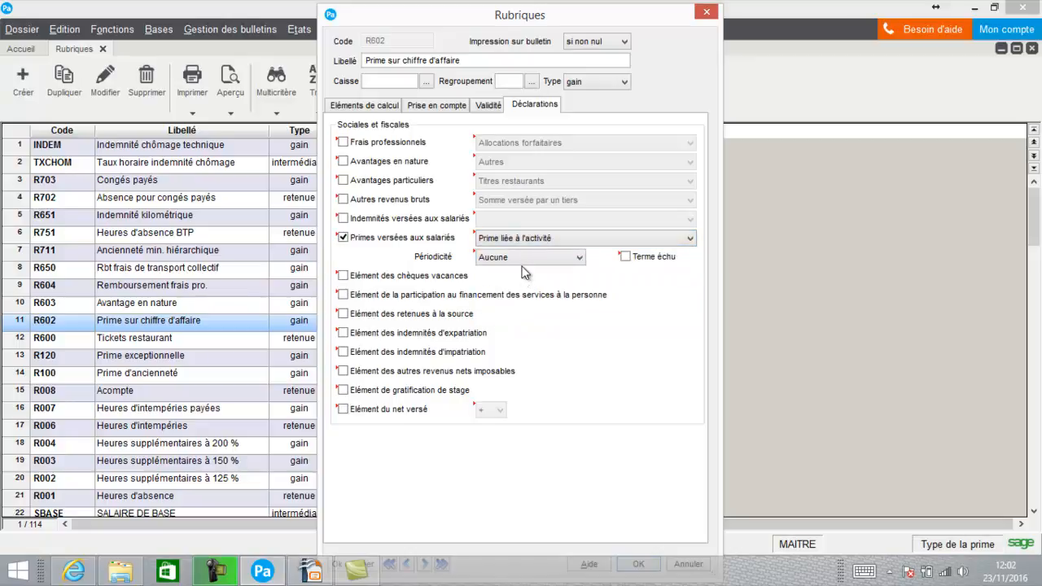
left_click(530, 261)
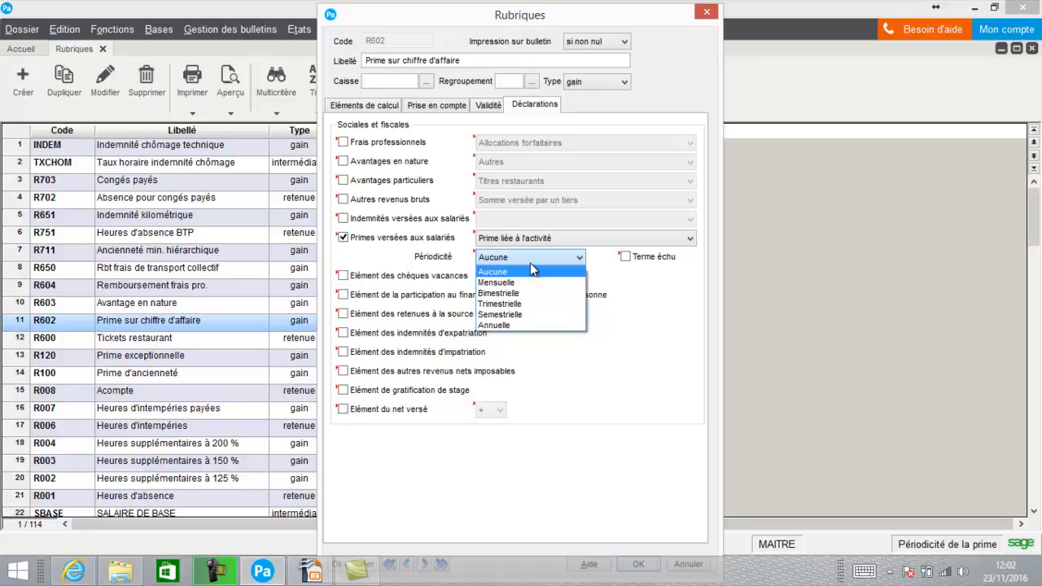
left_click(614, 290)
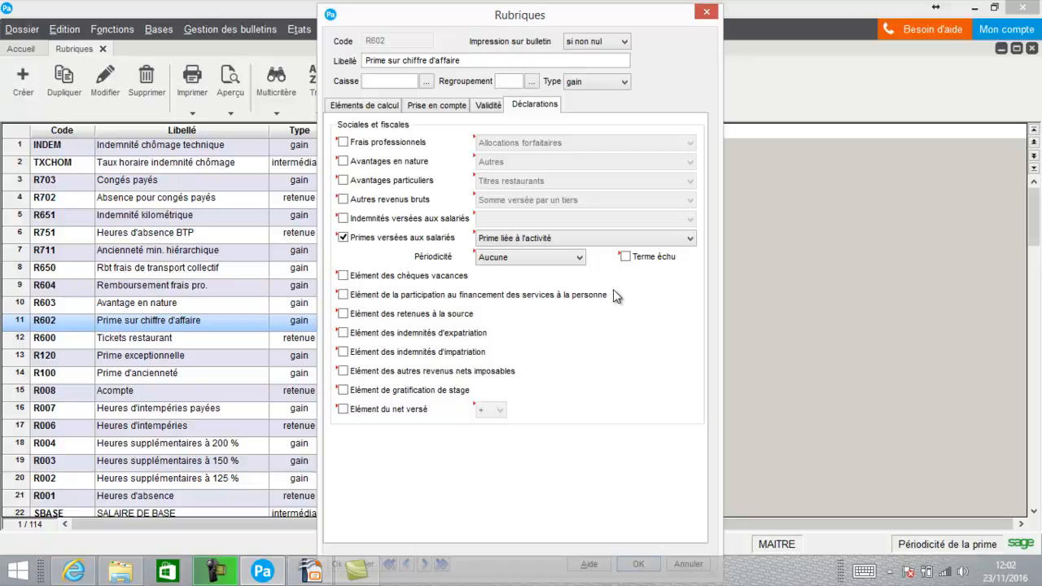
left_click(707, 14)
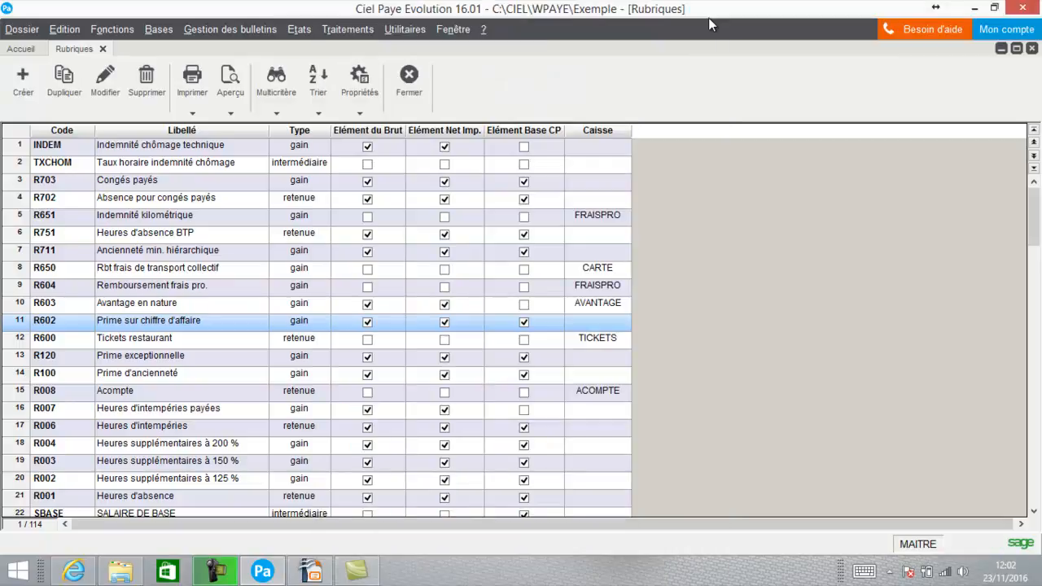
left_click(410, 79)
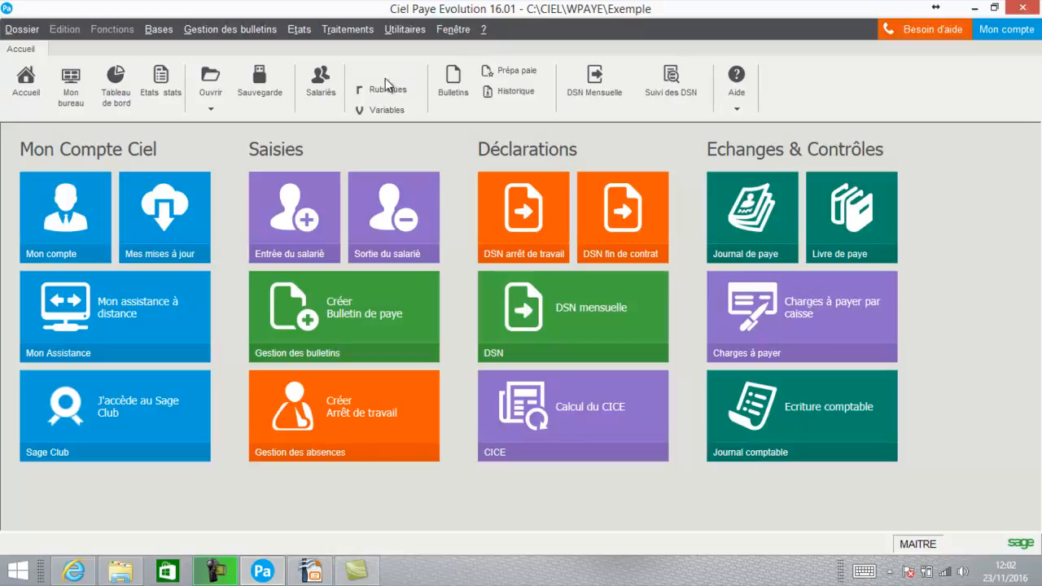
Open the Cotisations list and examine the DUCS settings of C130 Assurance vieillesse without changing them.
left_click(167, 30)
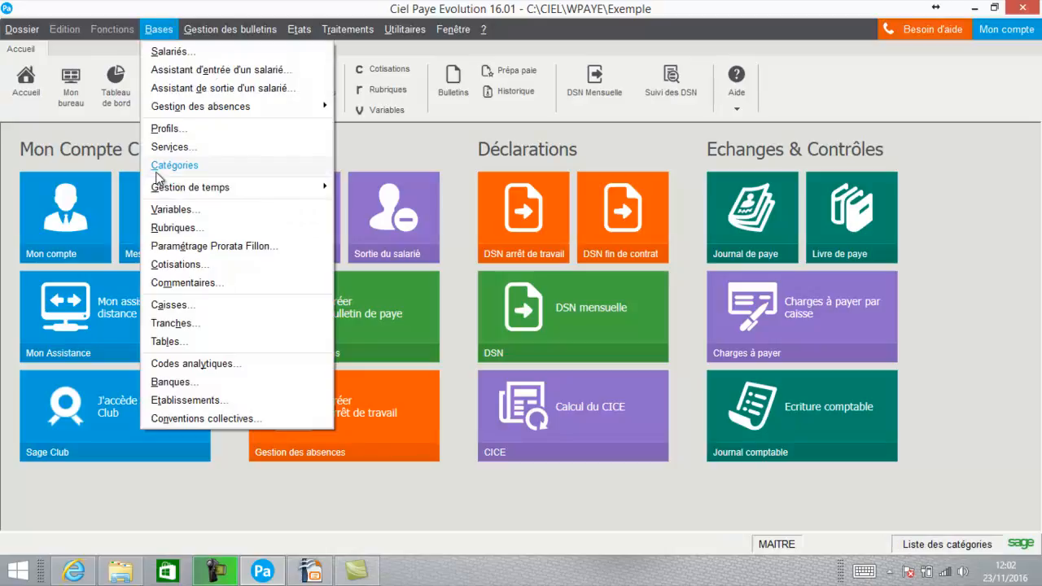
left_click(160, 265)
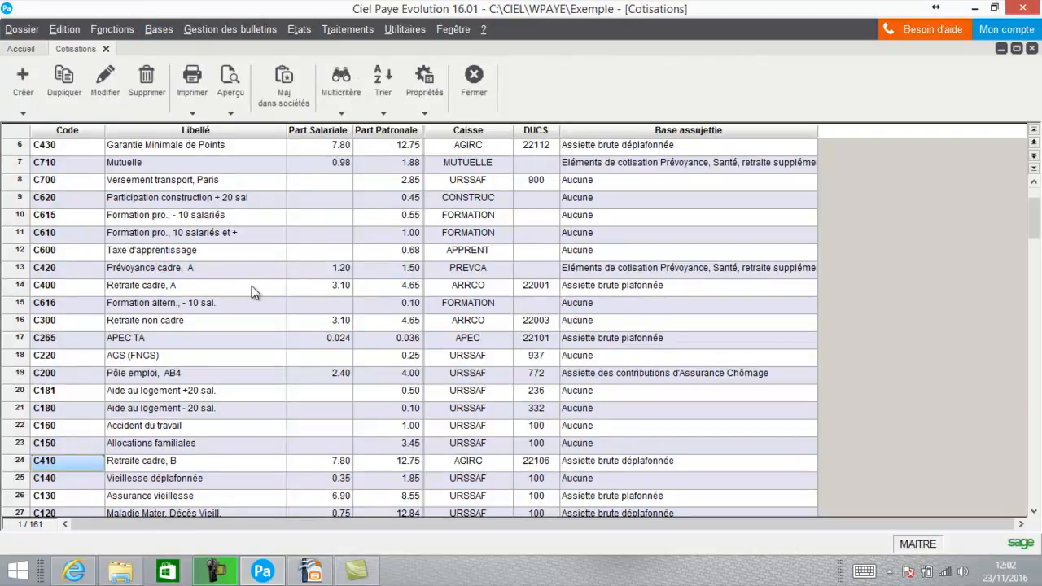
left_click(1035, 513)
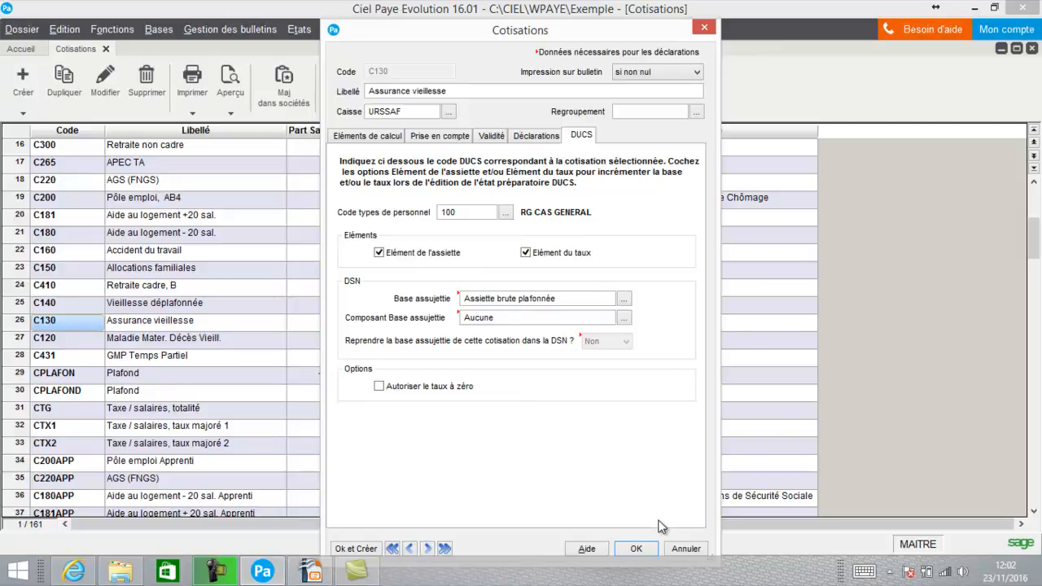
left_click(688, 550)
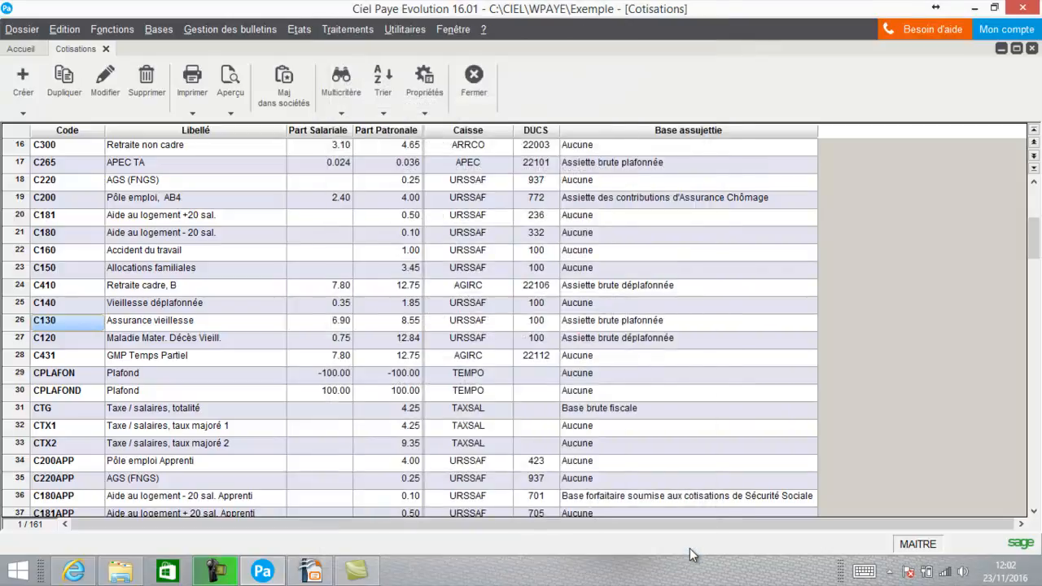
Examine the DUCS code and DSN base settings of contribution C410 "Retraite cadre, B", leaving without changes.
left_click(72, 284)
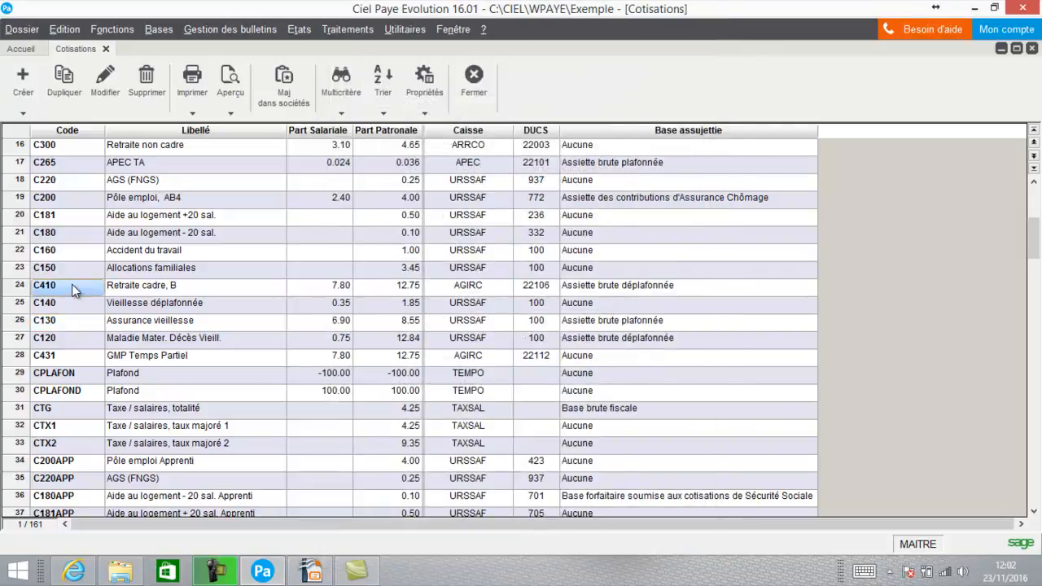
left_click(104, 77)
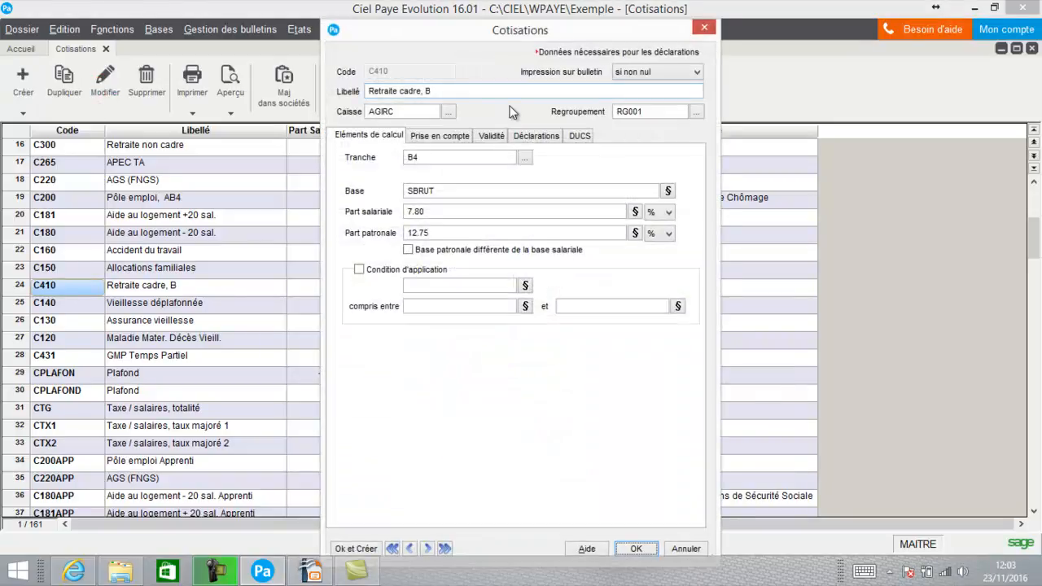
left_click(581, 137)
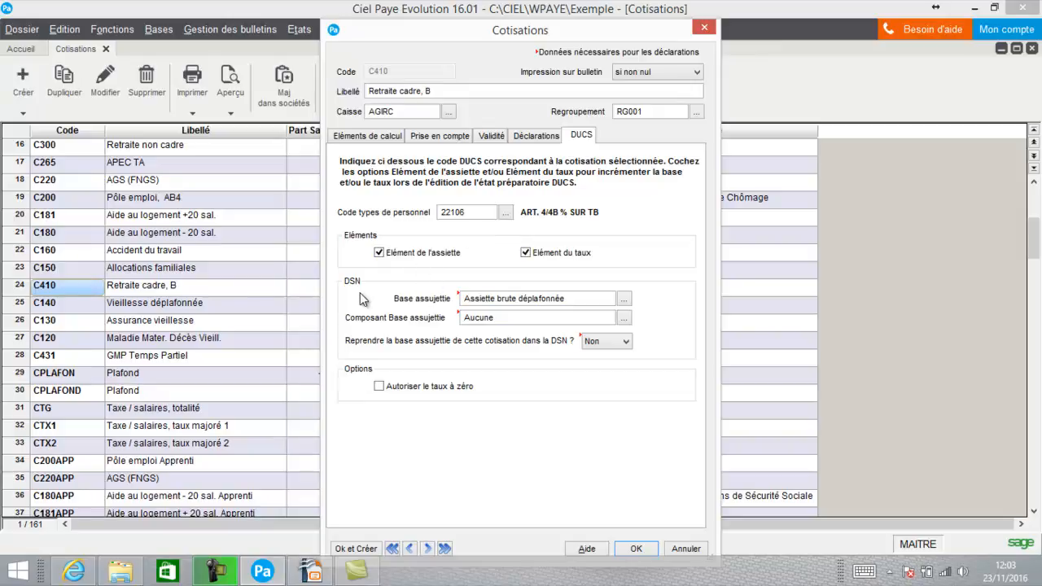
left_click(684, 549)
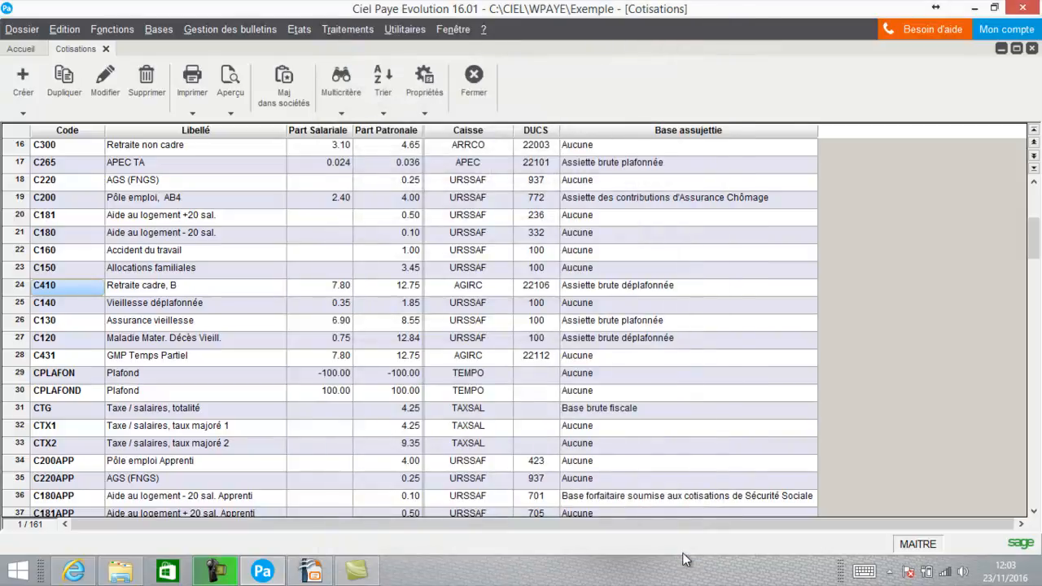
Open contribution C710 Mutuelle and show its DUCS settings.
left_click_drag(1034, 235, 1034, 206)
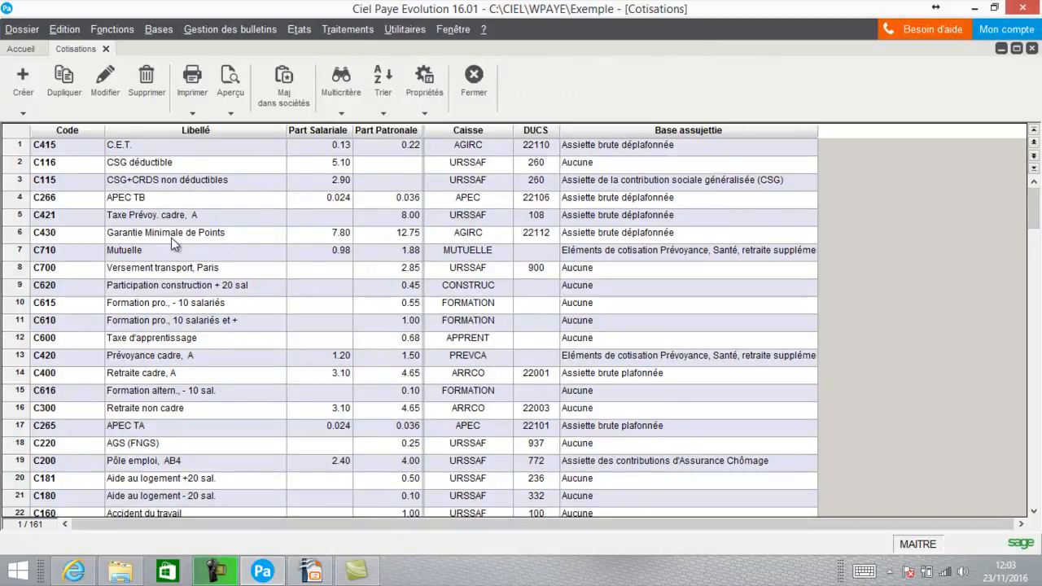
left_click(89, 250)
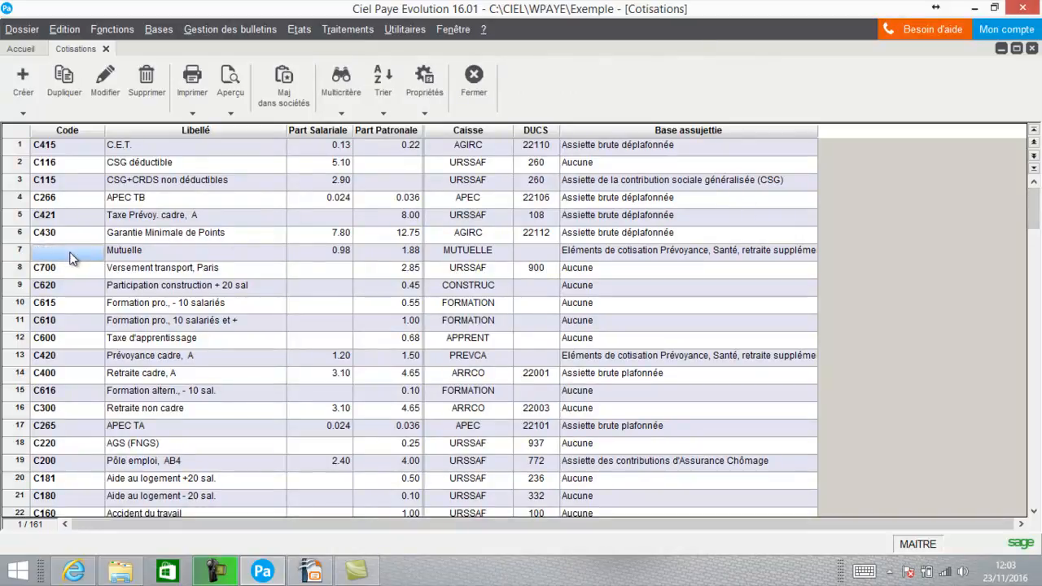
left_click(98, 79)
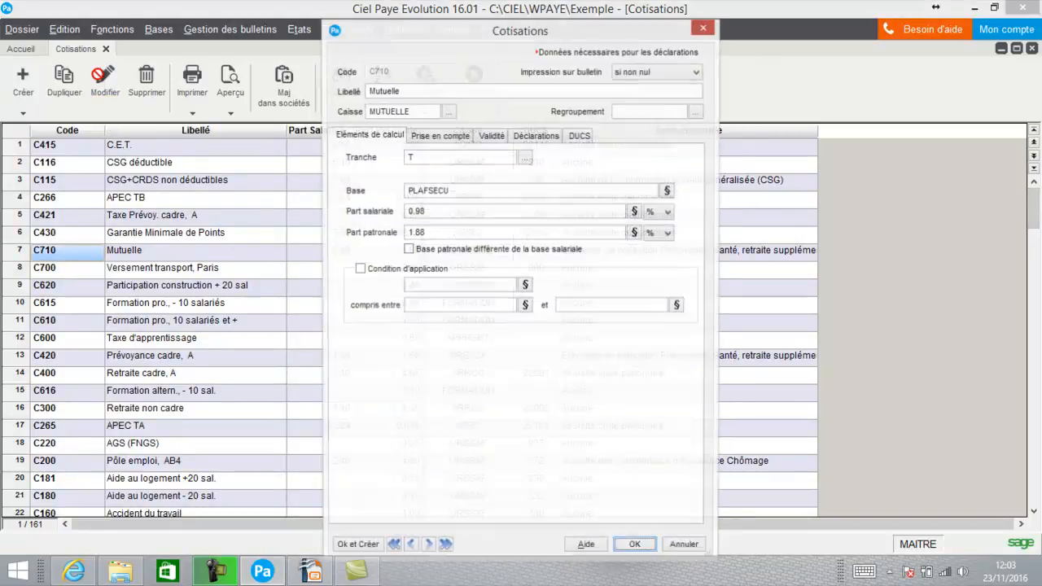
left_click(581, 136)
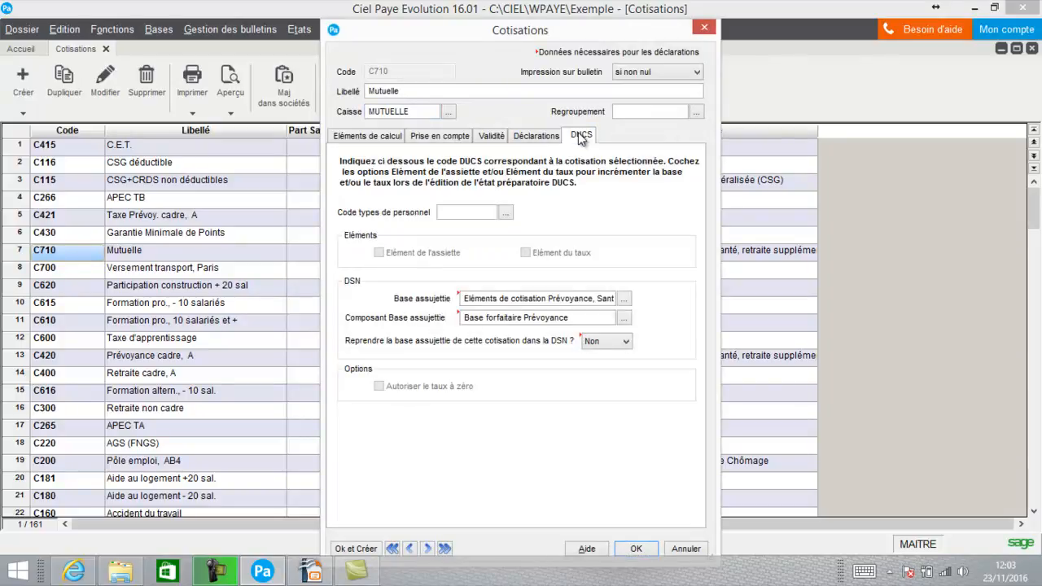
Check the DUCS codes offered for C710's Code types de personnel without choosing one, and validate the contribution.
left_click(505, 212)
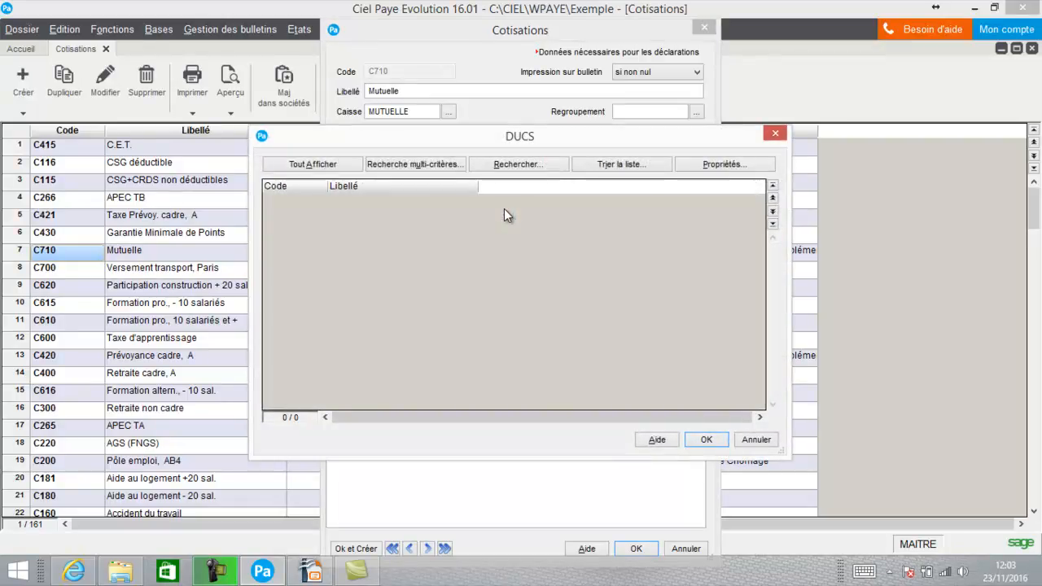
left_click(743, 439)
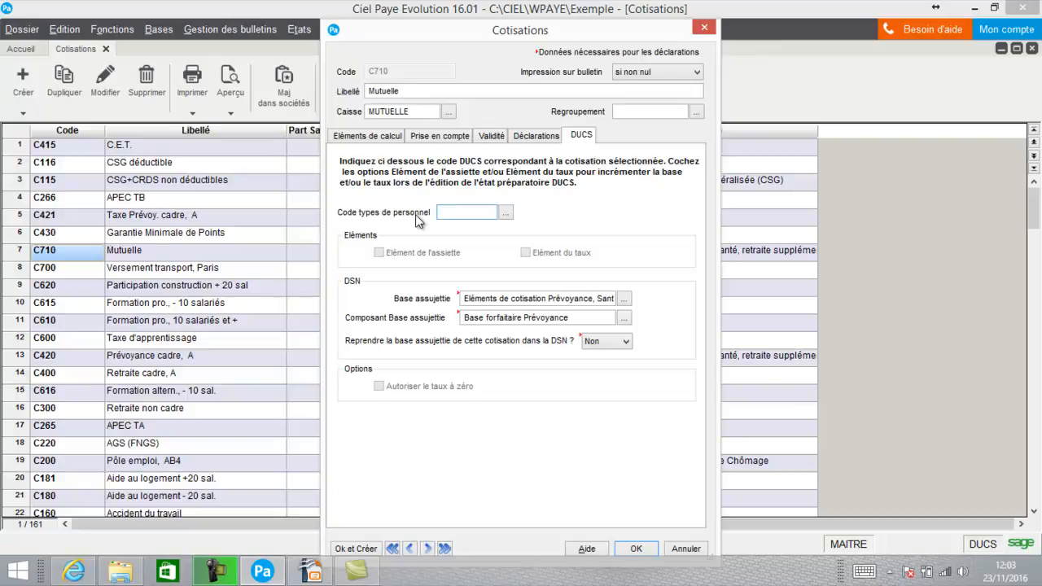
left_click(504, 212)
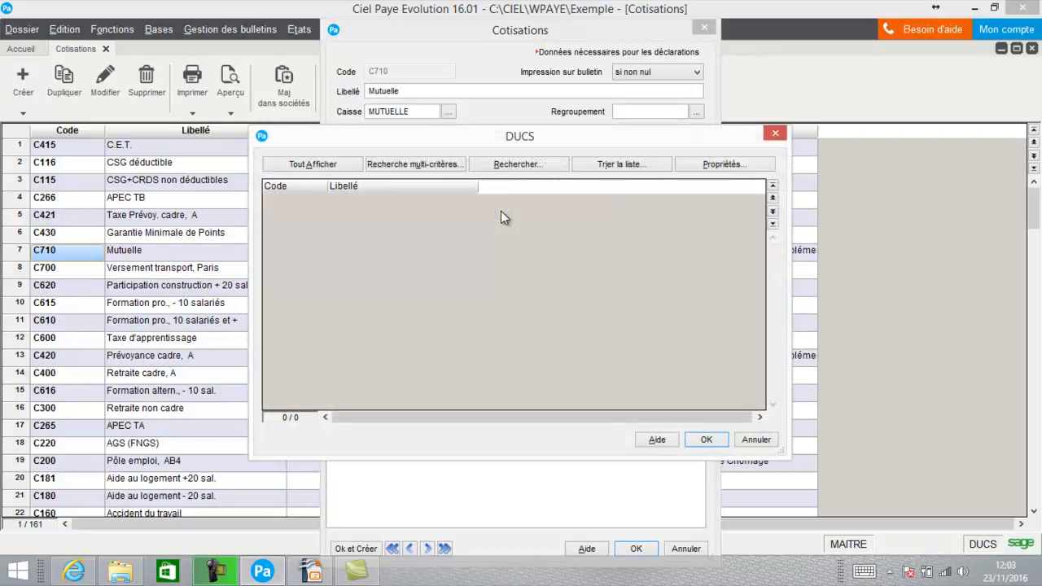
left_click(768, 439)
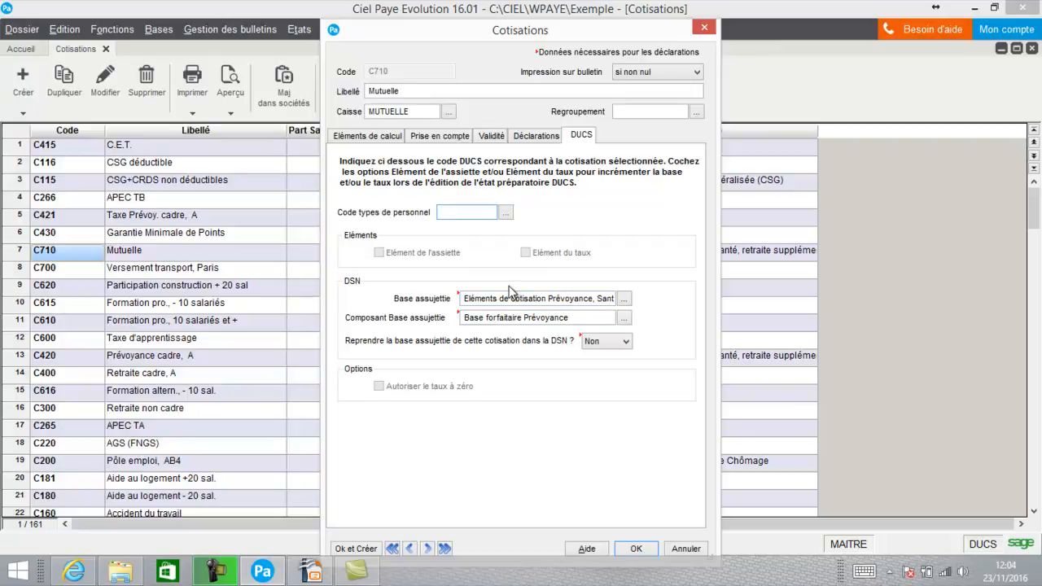
left_click(634, 547)
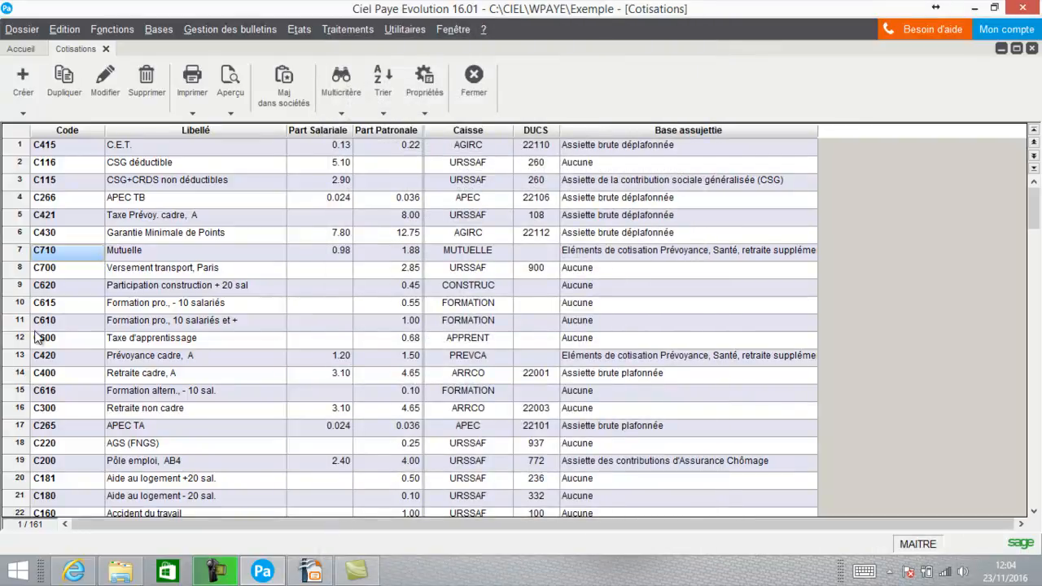
Examine the contract code and Nature Cotisation Sociale declaration settings of C420 "Prévoyance cadre, A", and validate the record.
left_click(49, 357)
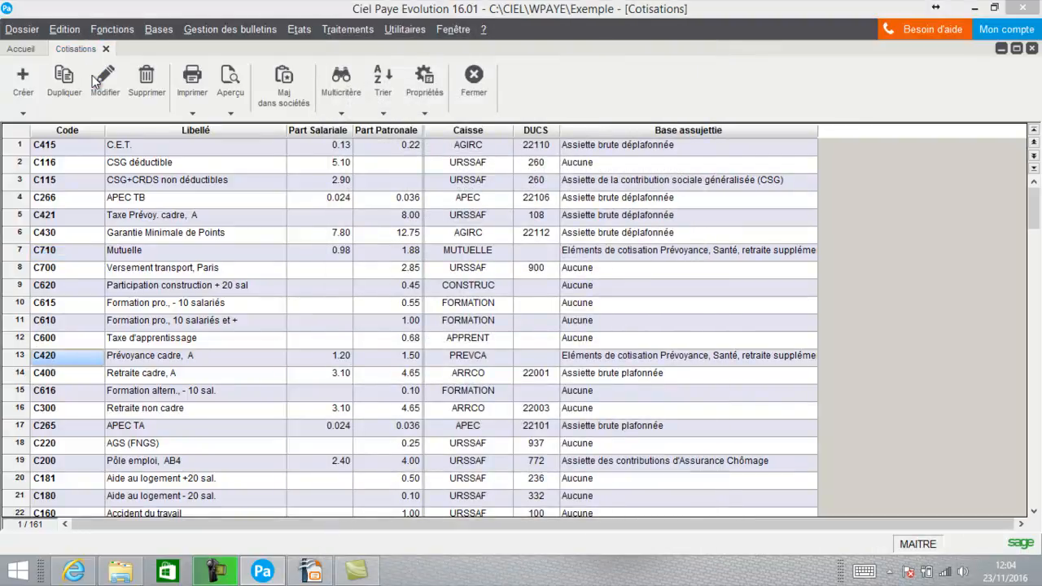
left_click(96, 80)
left_click(538, 136)
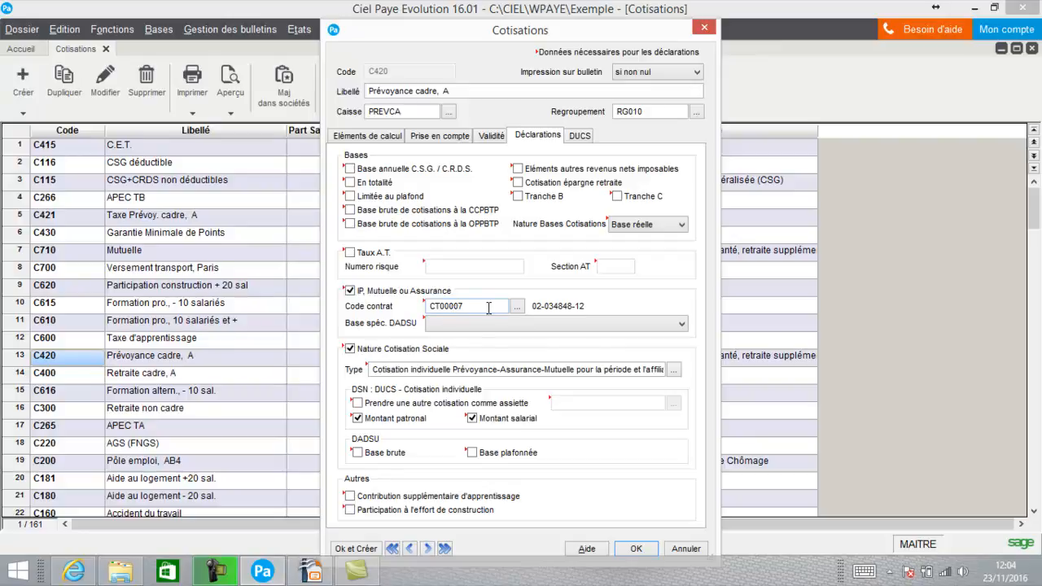
left_click(488, 308)
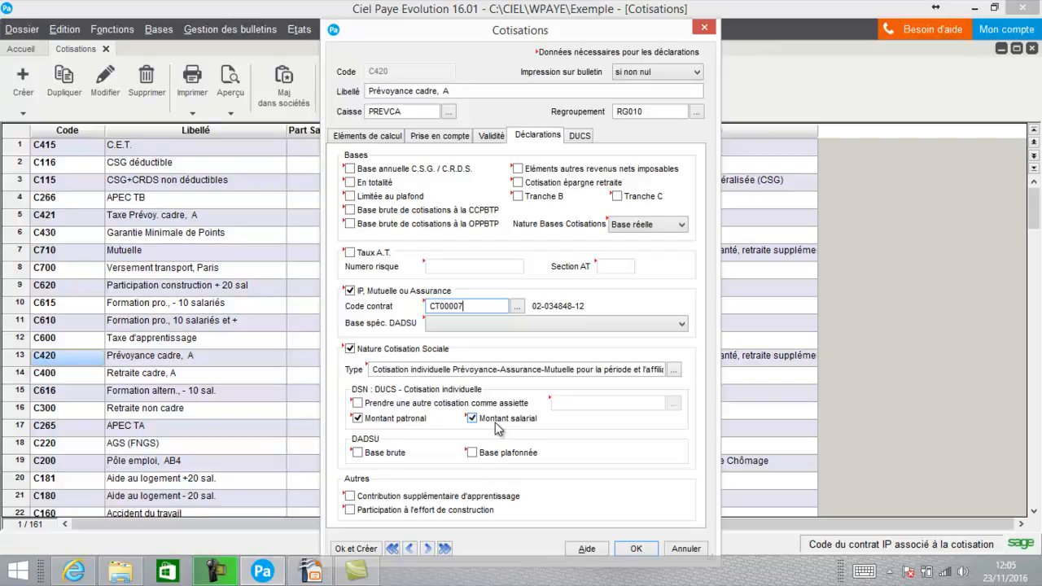
left_click(636, 548)
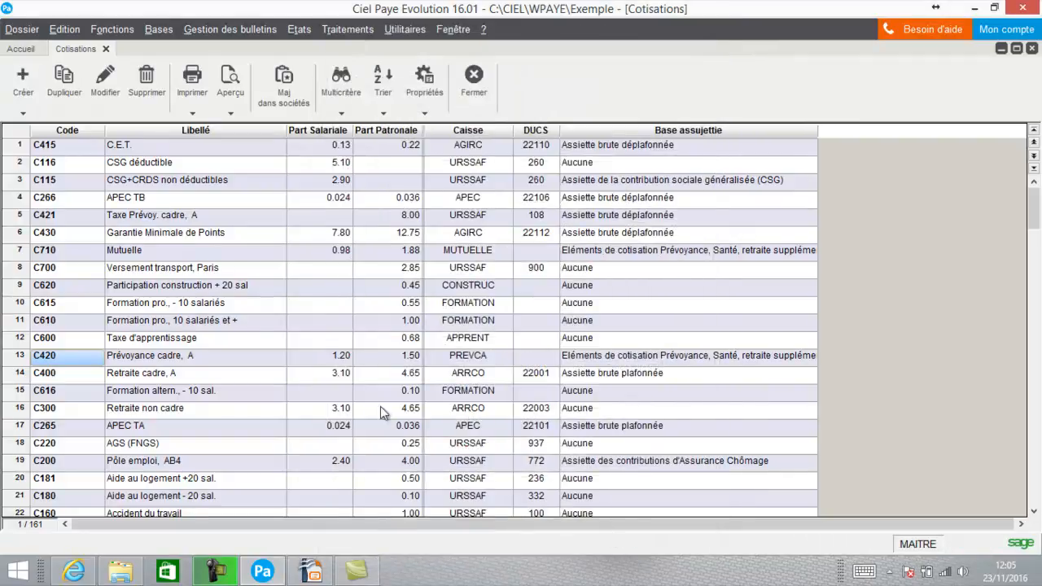